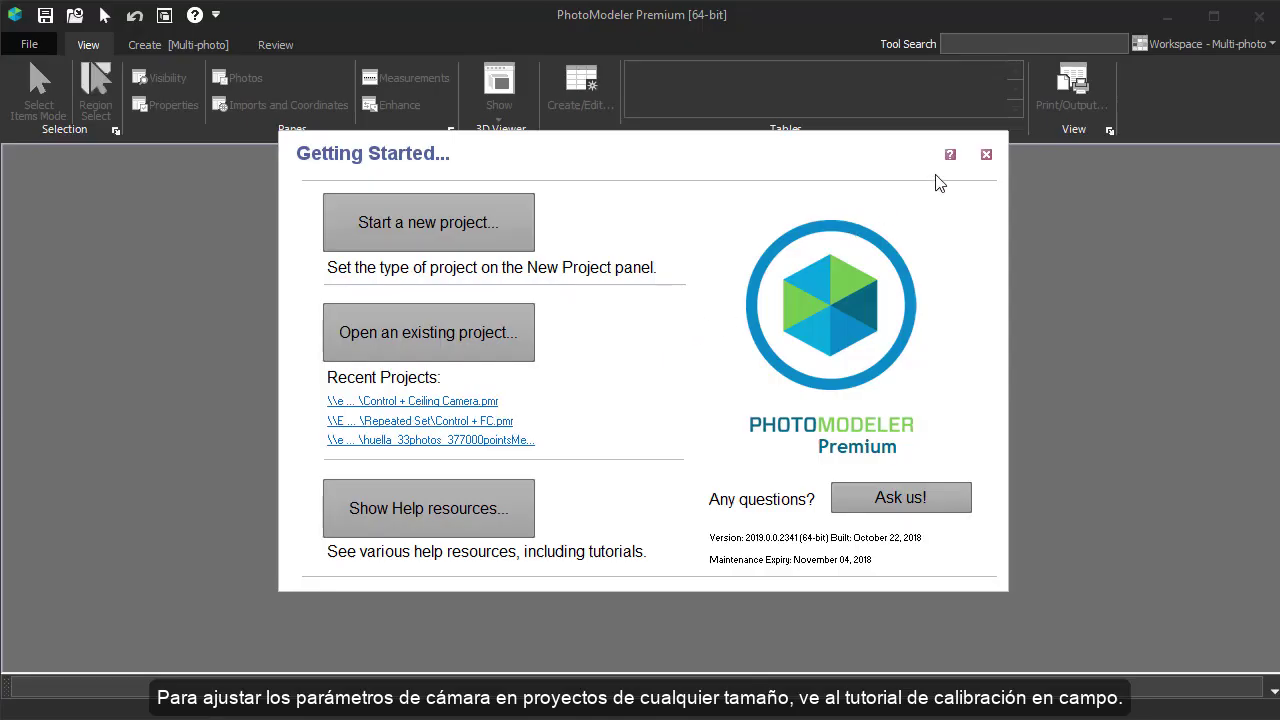
Open the Print Calibration Target Pattern dialog and set the inner target diameter to 13 mm.
click(986, 157)
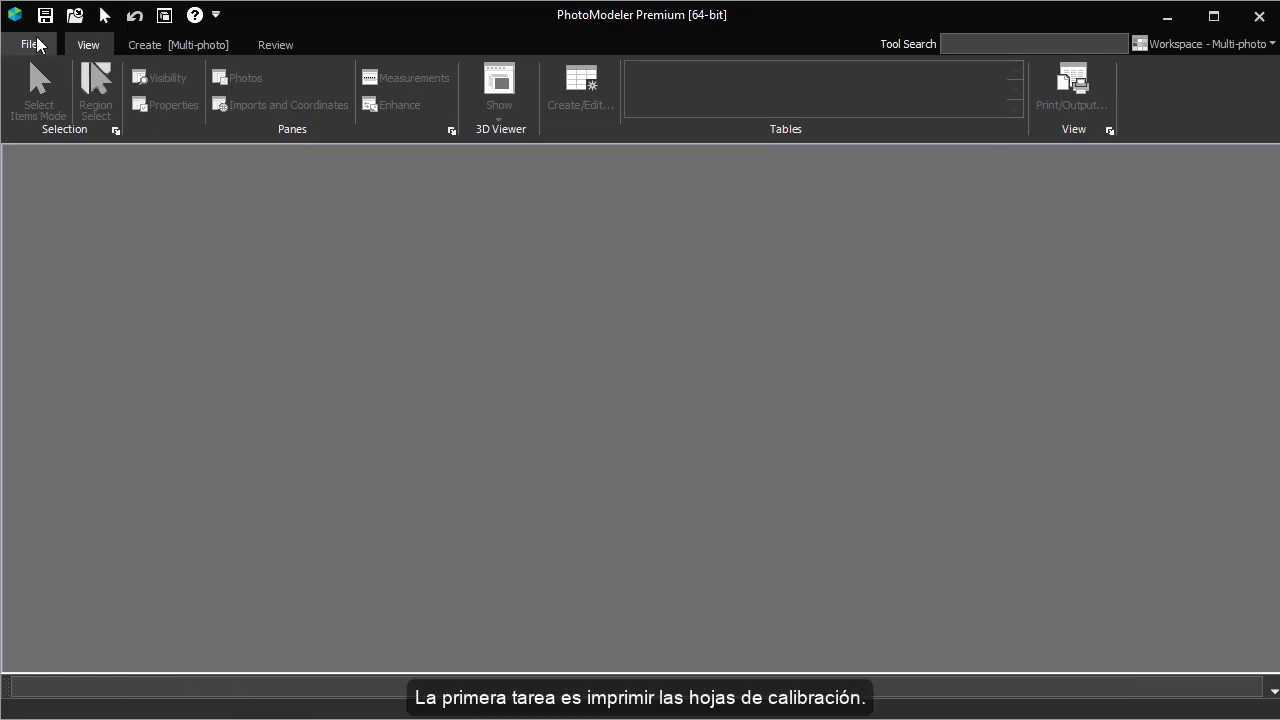
click(35, 44)
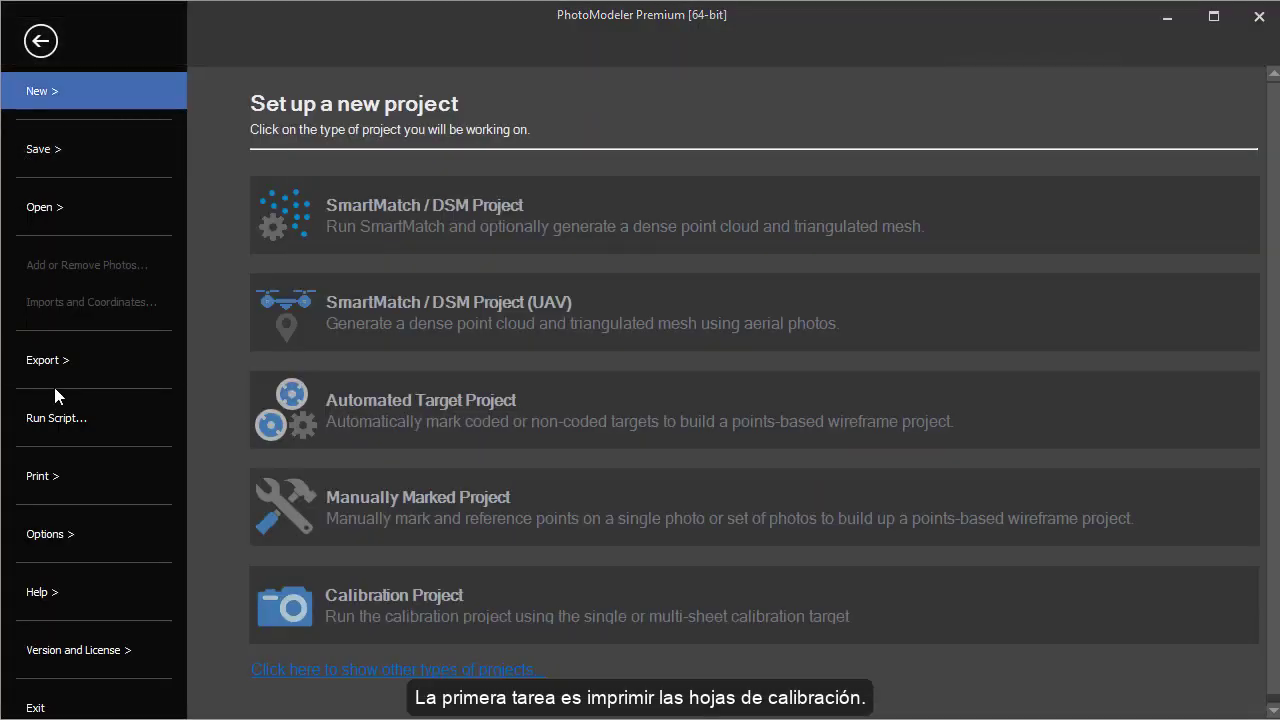
click(59, 472)
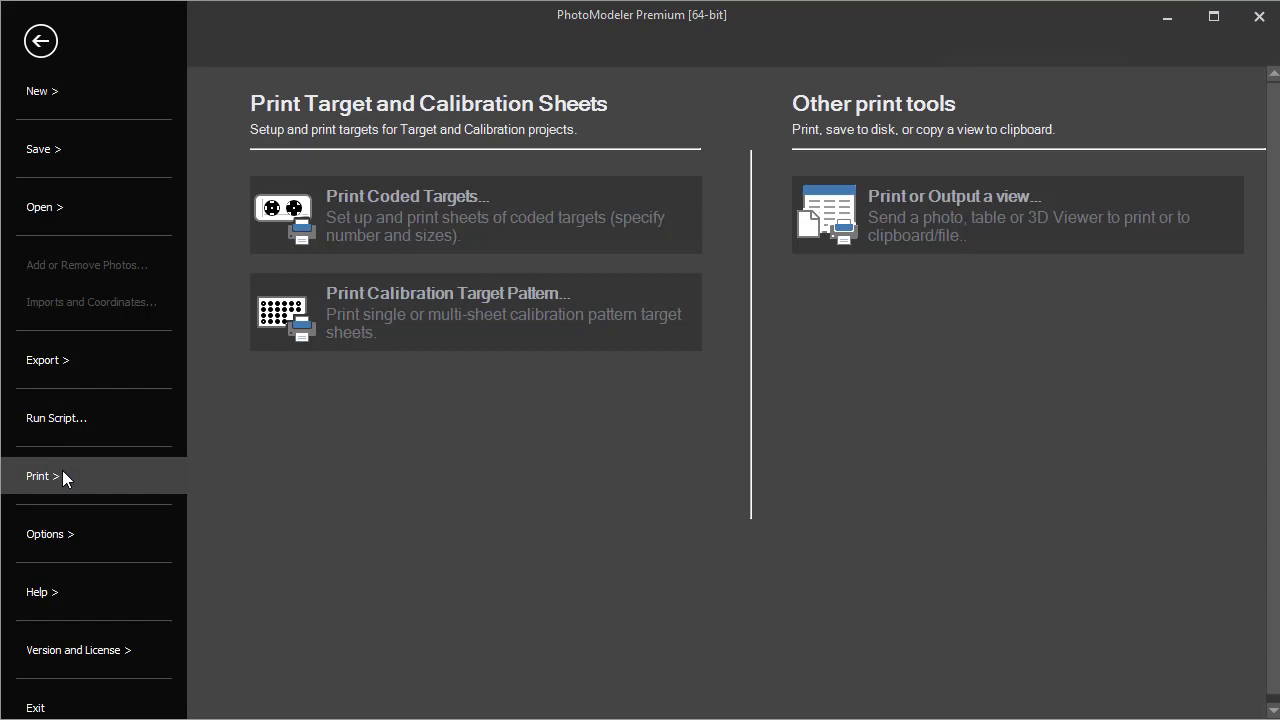
click(446, 311)
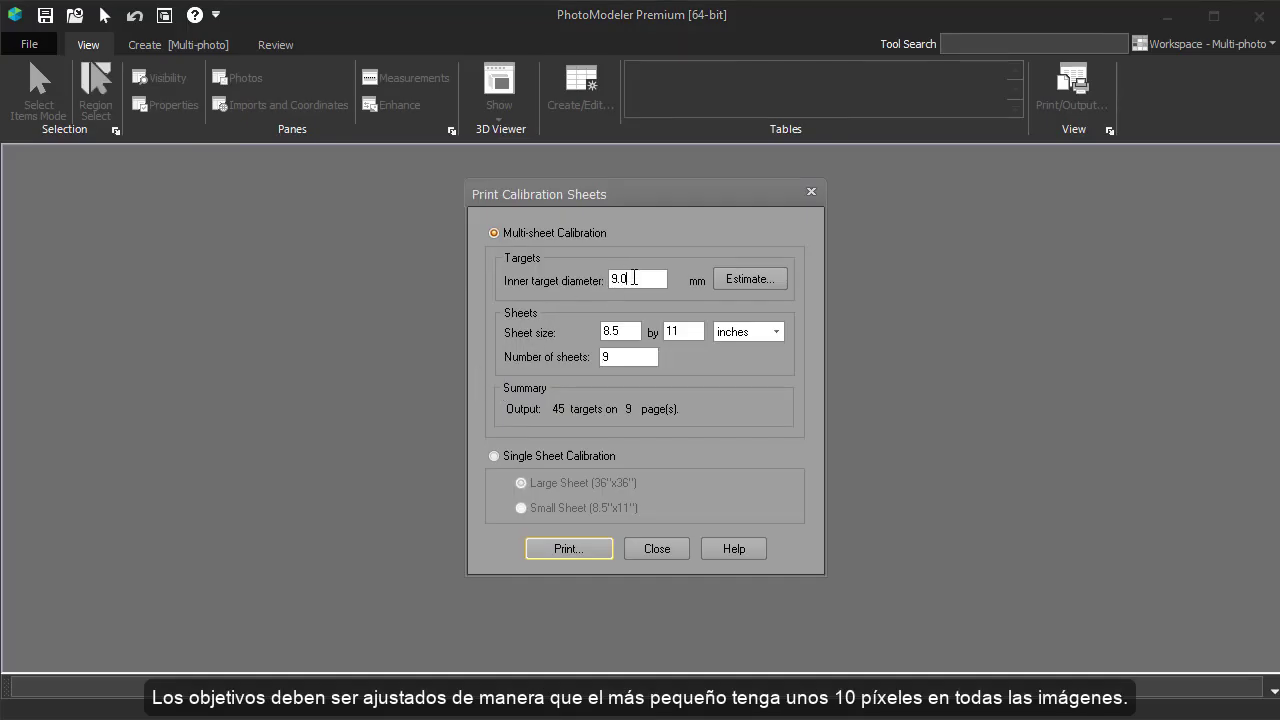
drag(634, 278, 614, 277)
text(13)
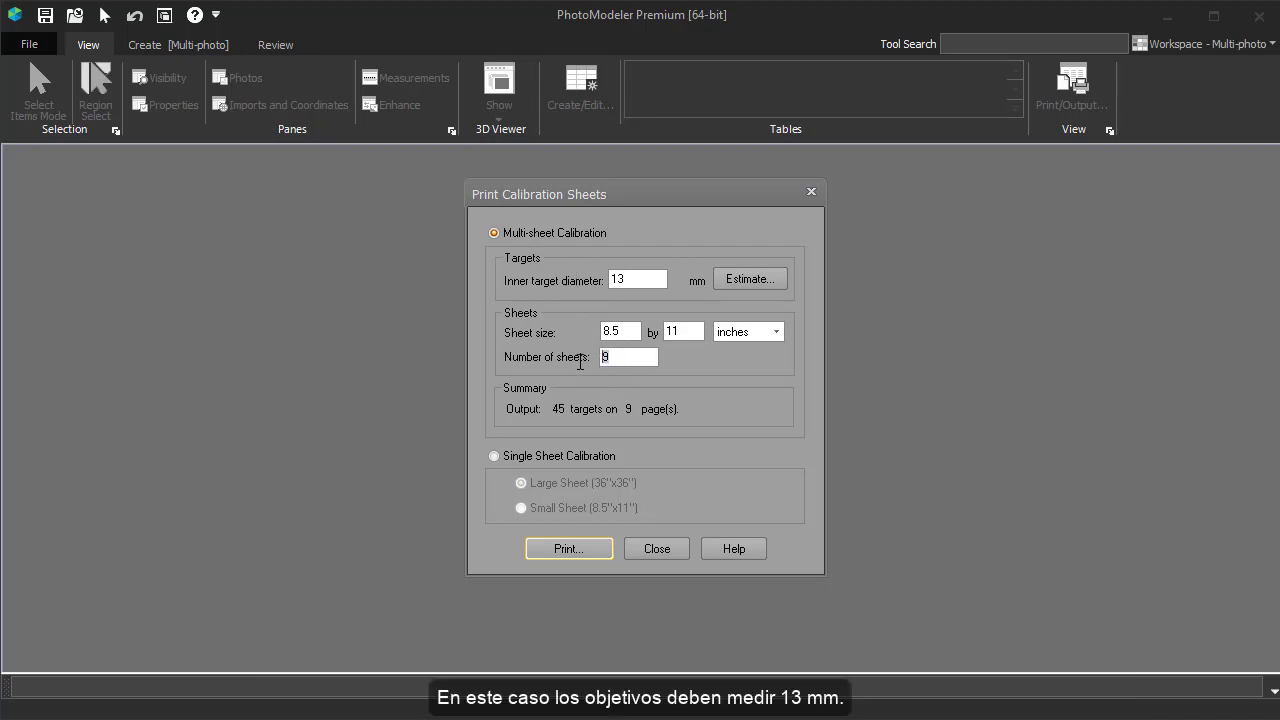
text(5)
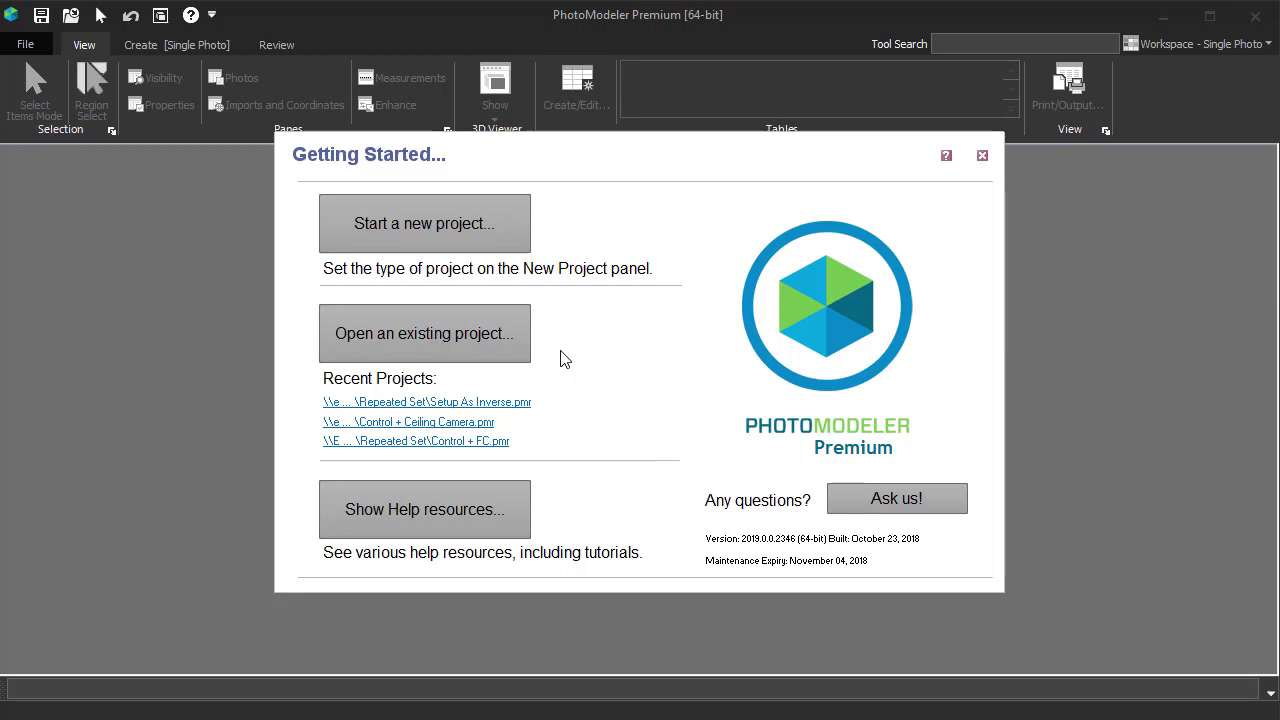
Create a new Calibration Project by file, adding all 12 calibration photos, and continue to automatic marking.
click(477, 229)
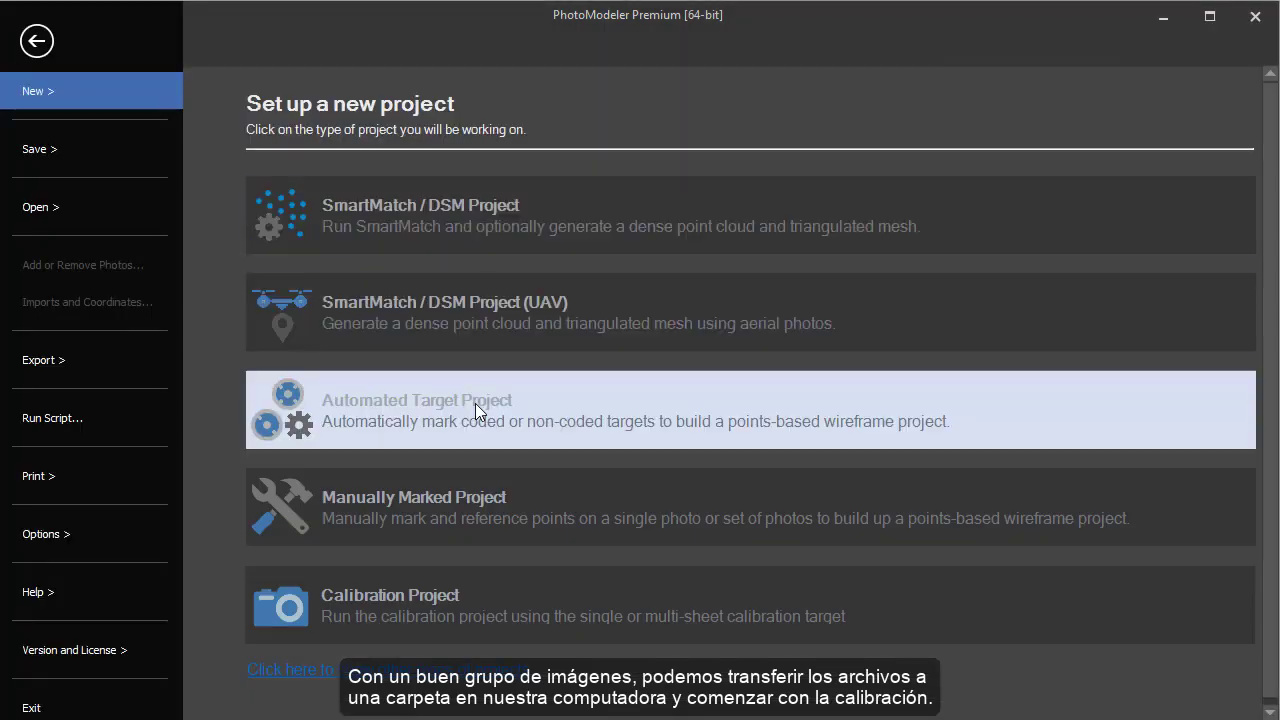
click(431, 603)
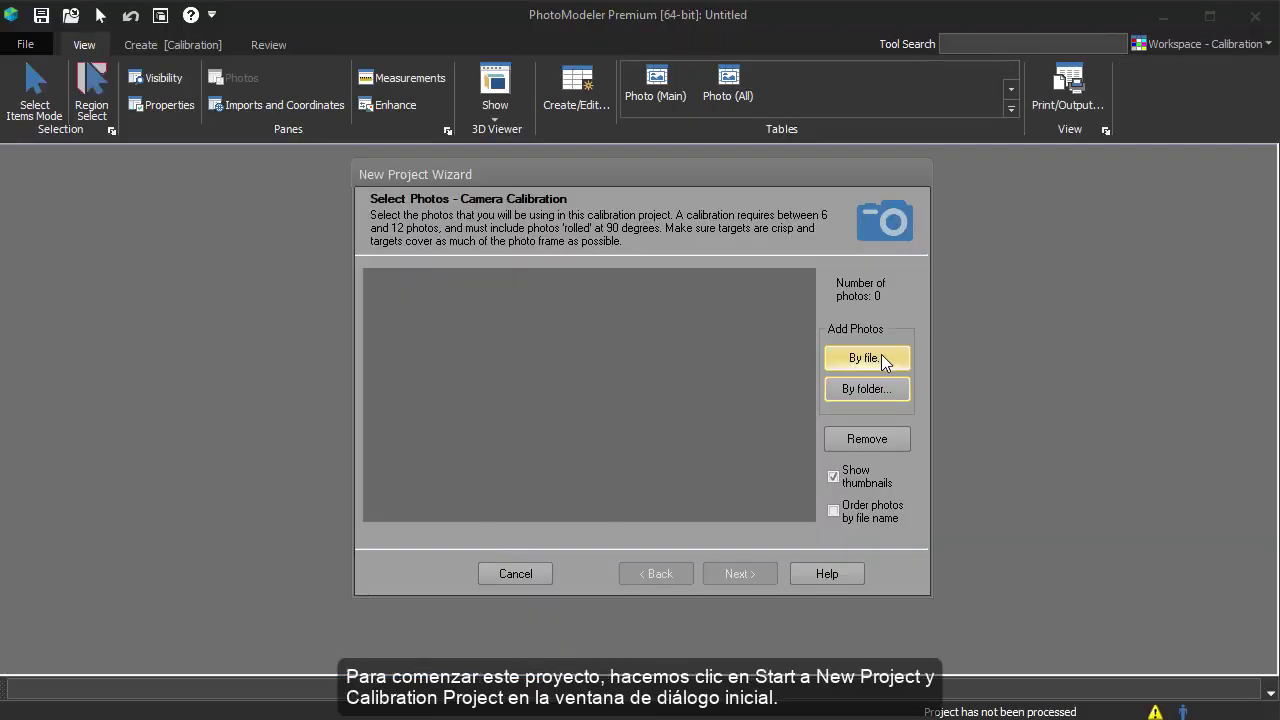
click(881, 357)
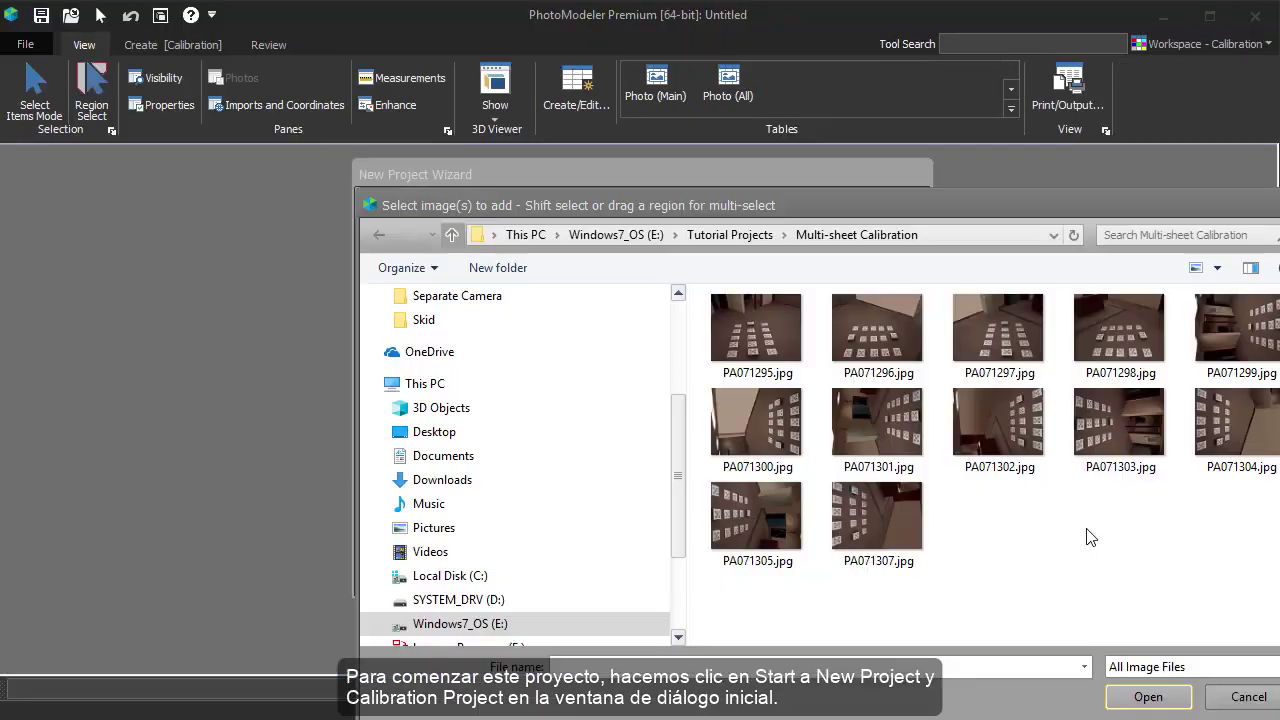
click(783, 360)
shift+click(890, 515)
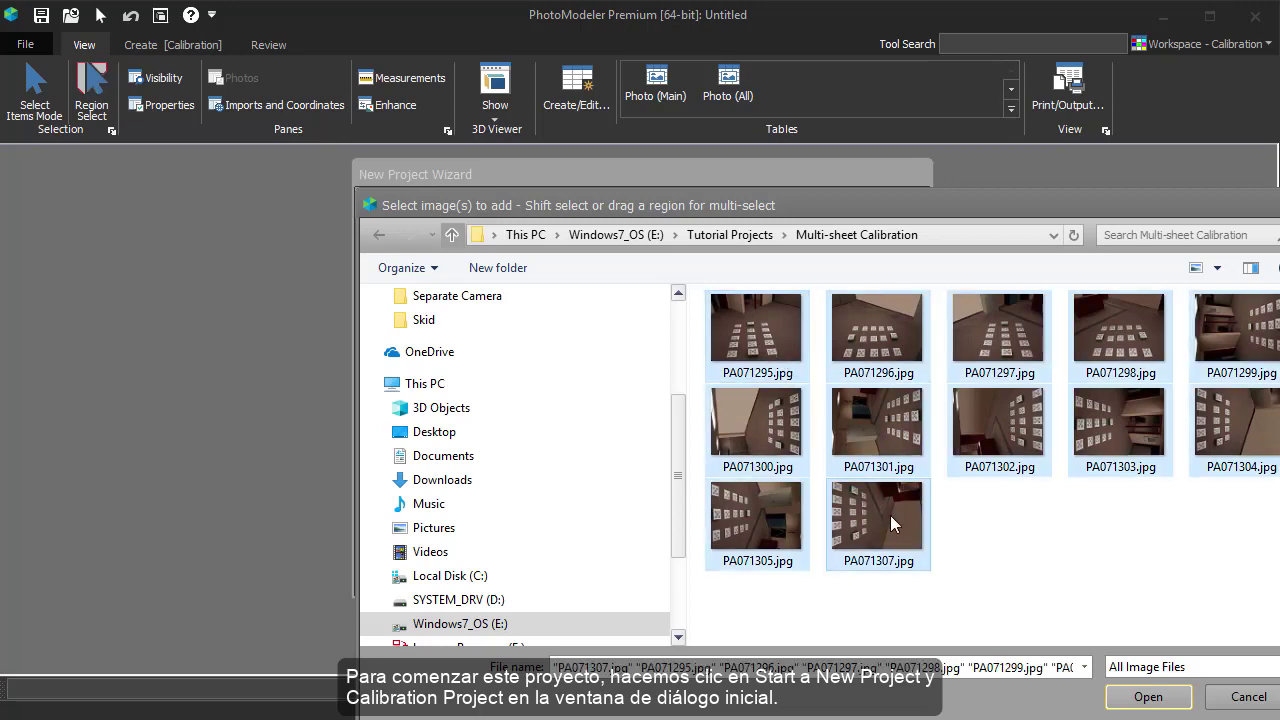
click(1148, 697)
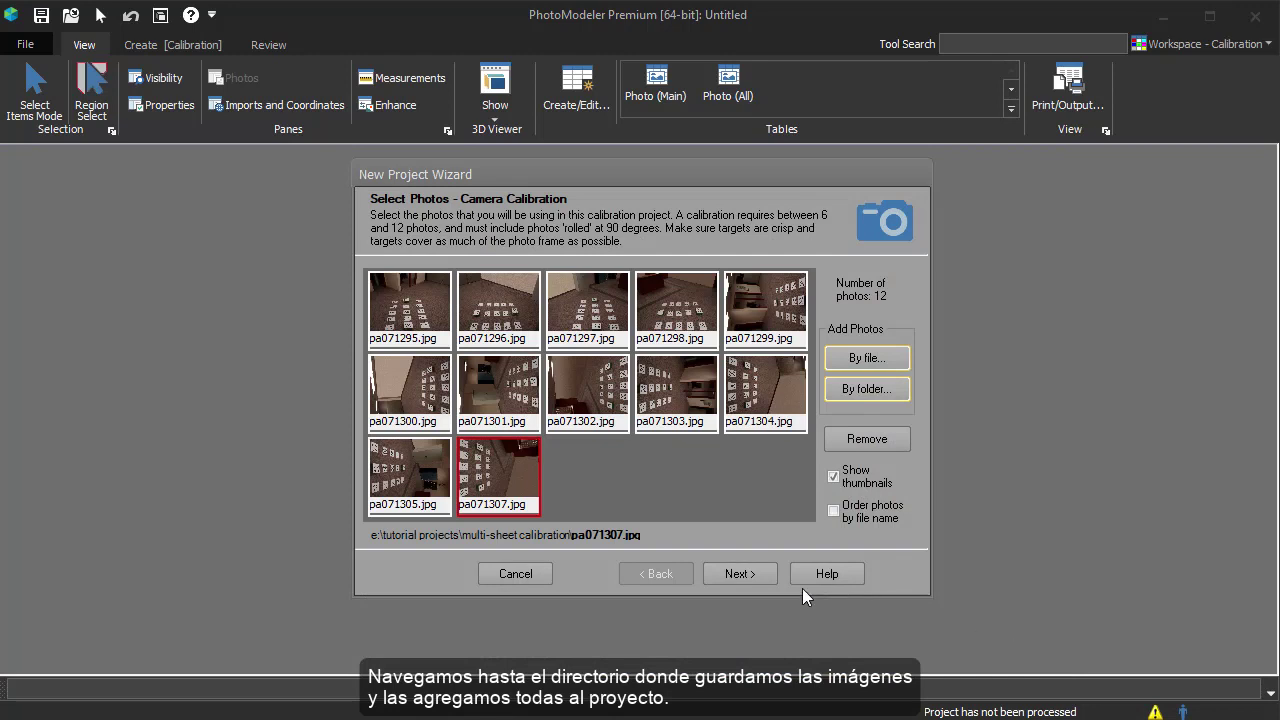
click(750, 575)
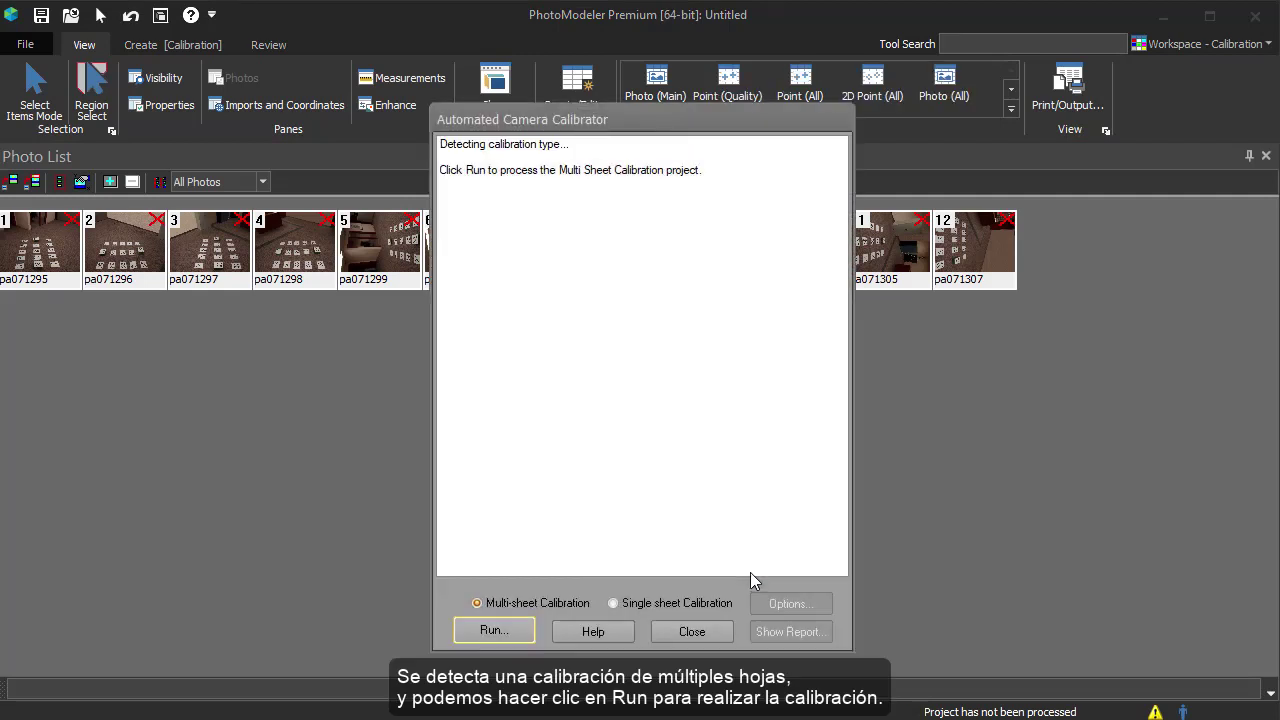
Run the Multi-sheet Calibration in the Automated Camera Calibrator.
click(531, 622)
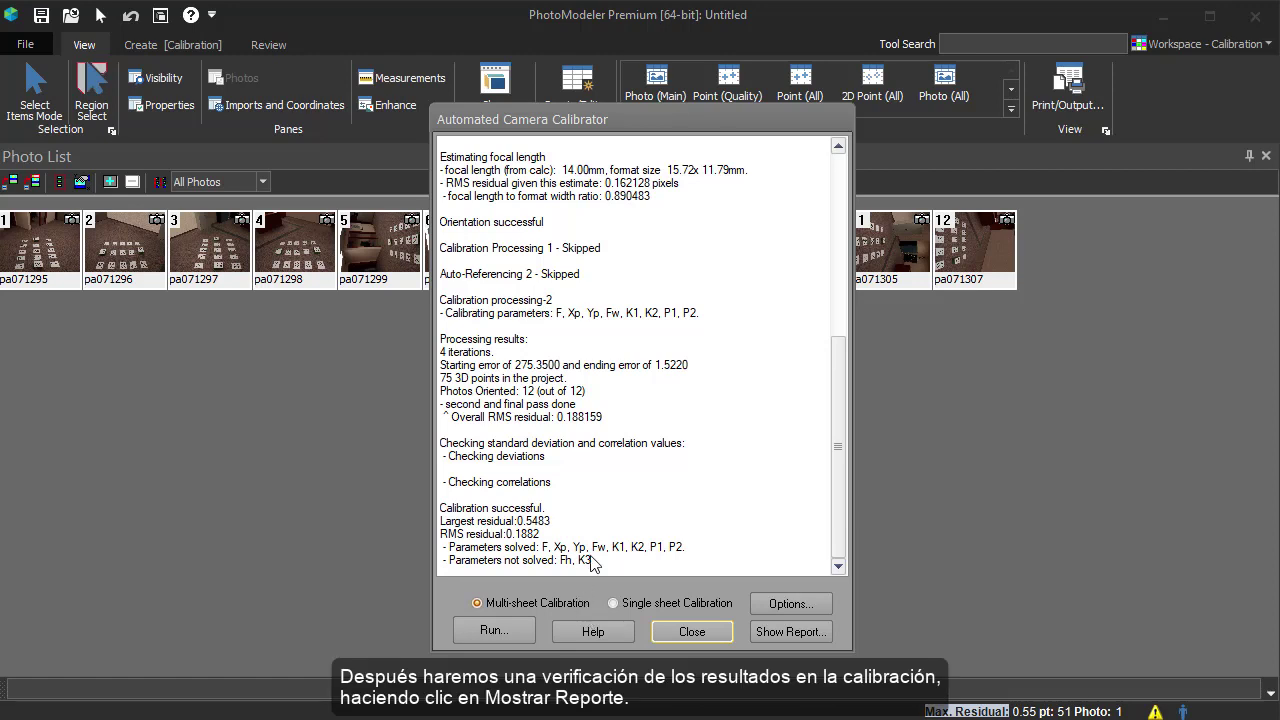
Open the Project Status Report, expand Total Error, and scroll down to the Quality section.
click(790, 632)
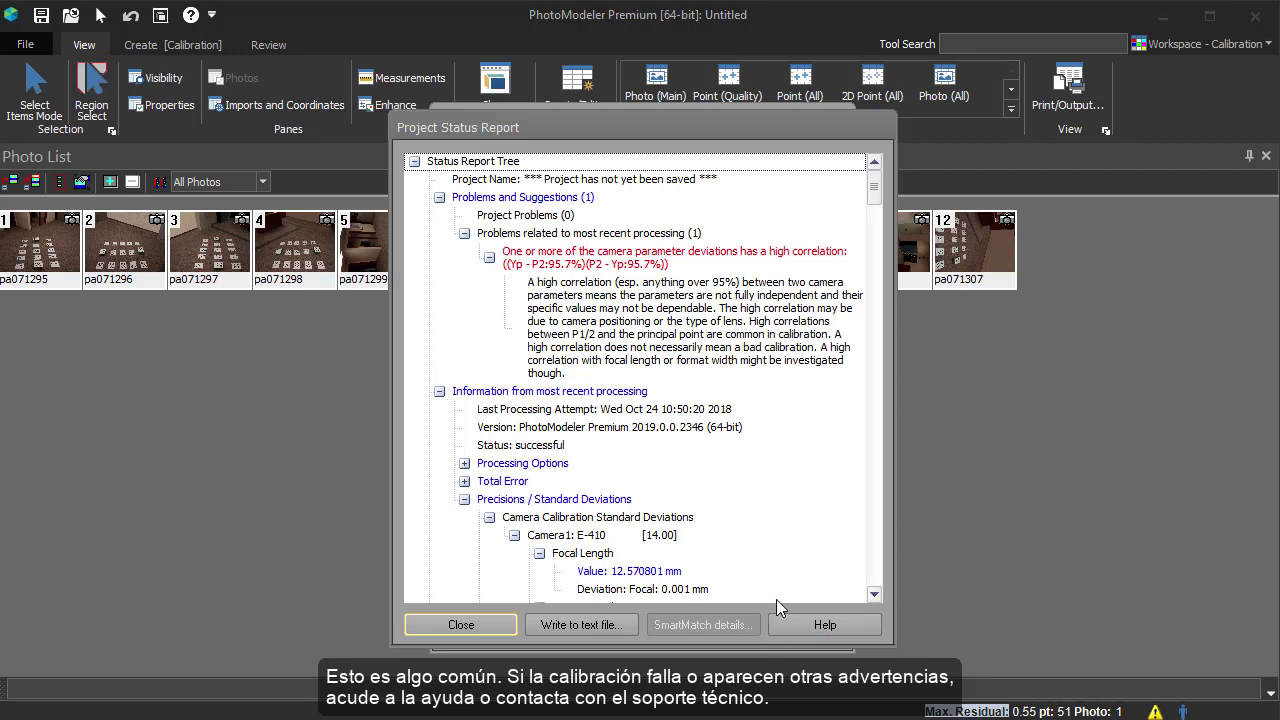
click(464, 481)
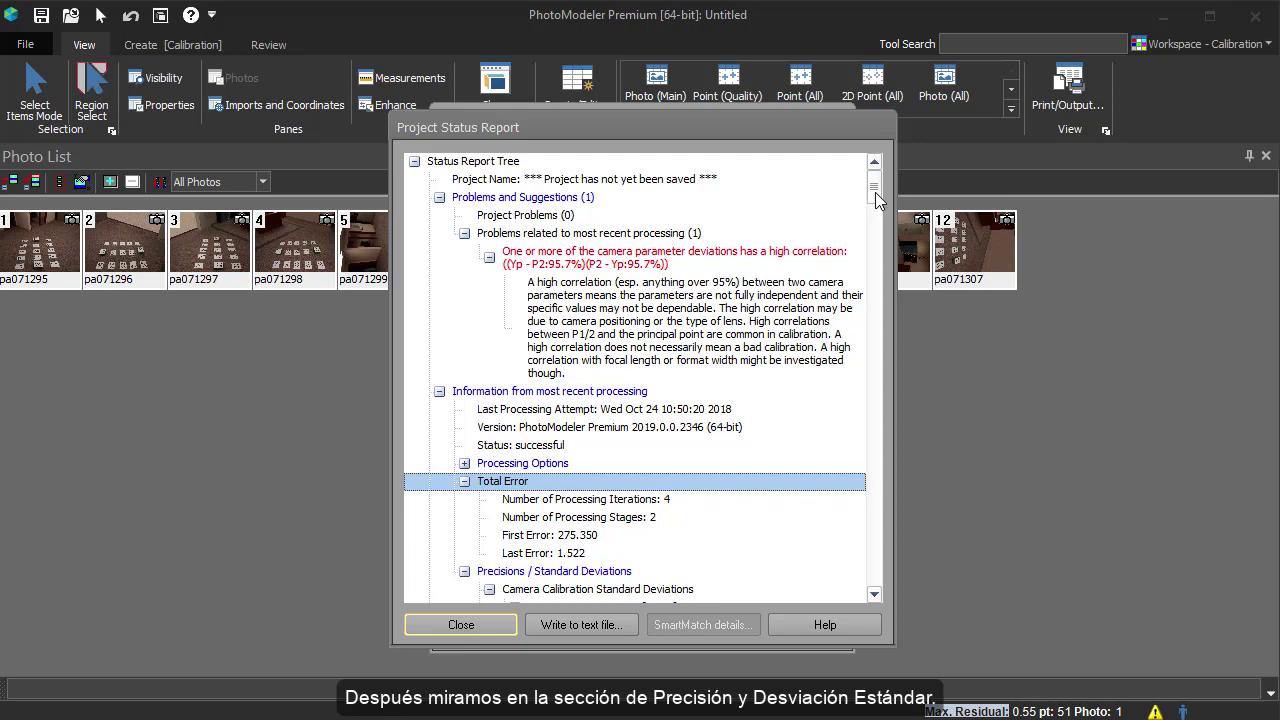
drag(875, 195, 855, 585)
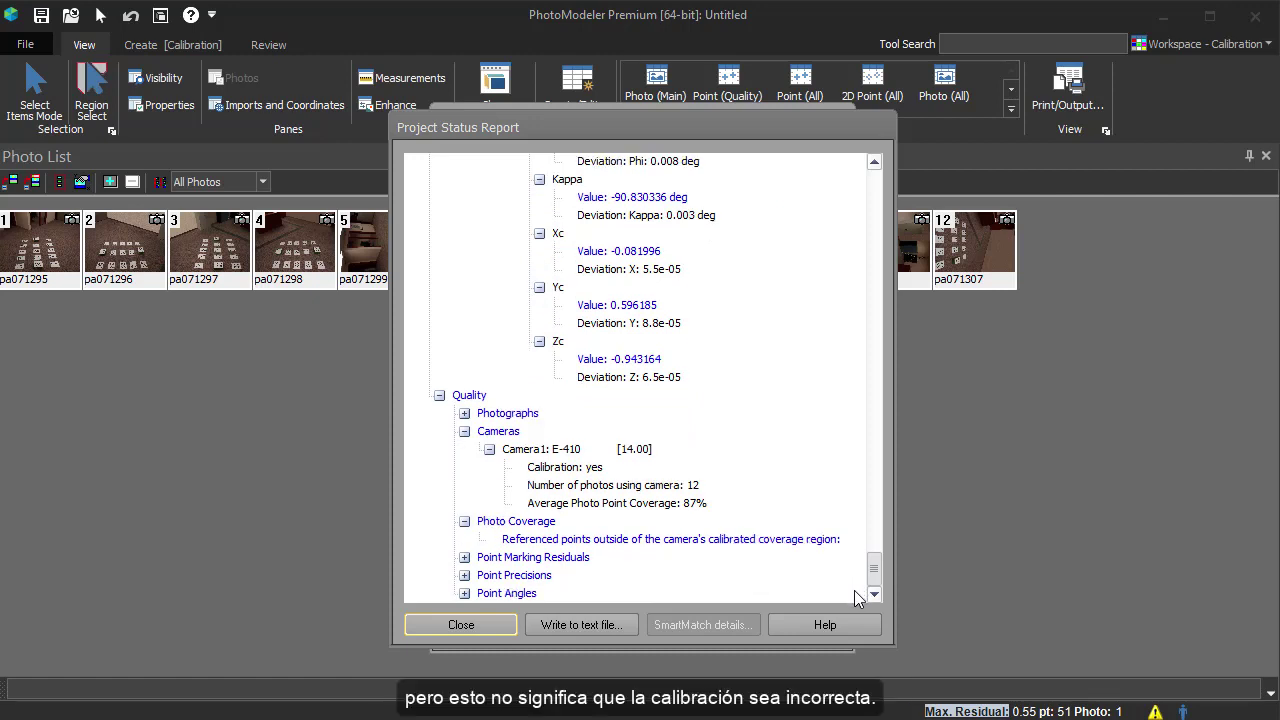
Review the Point Marking Residuals (max 0.548 pixels), then close the Project Status Report.
click(465, 558)
scroll(517, 535, down, 2)
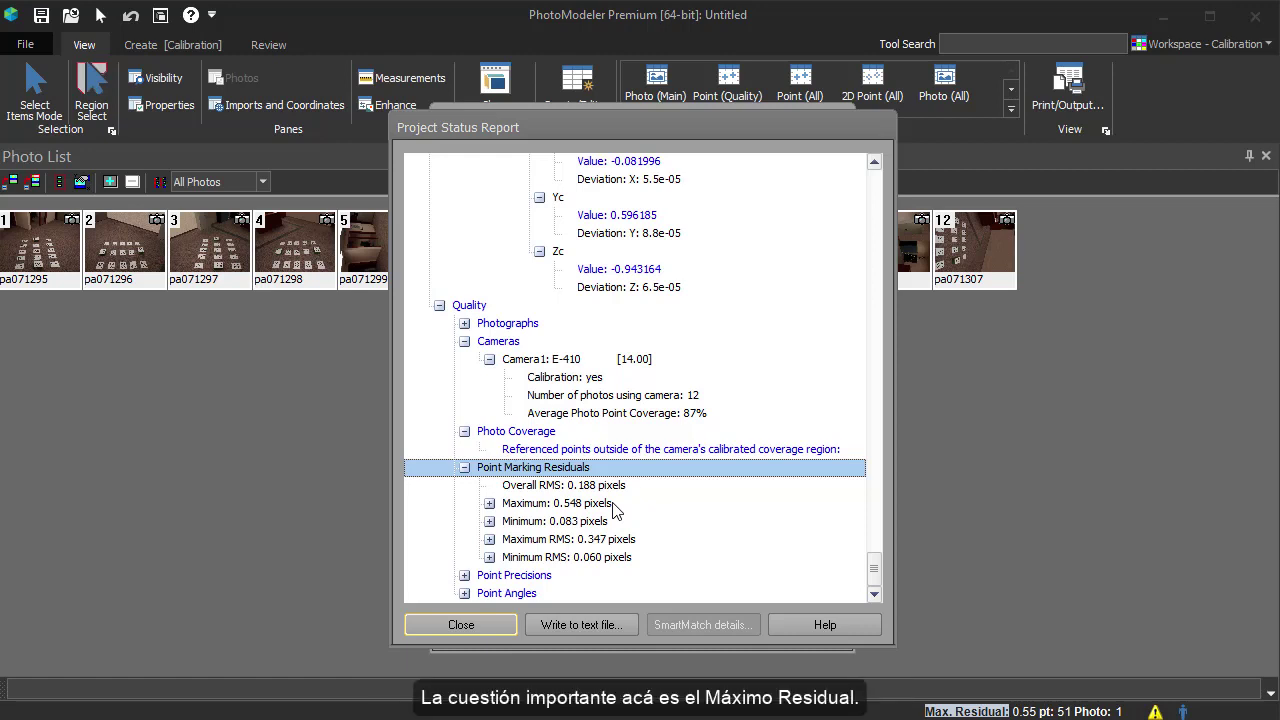
click(479, 623)
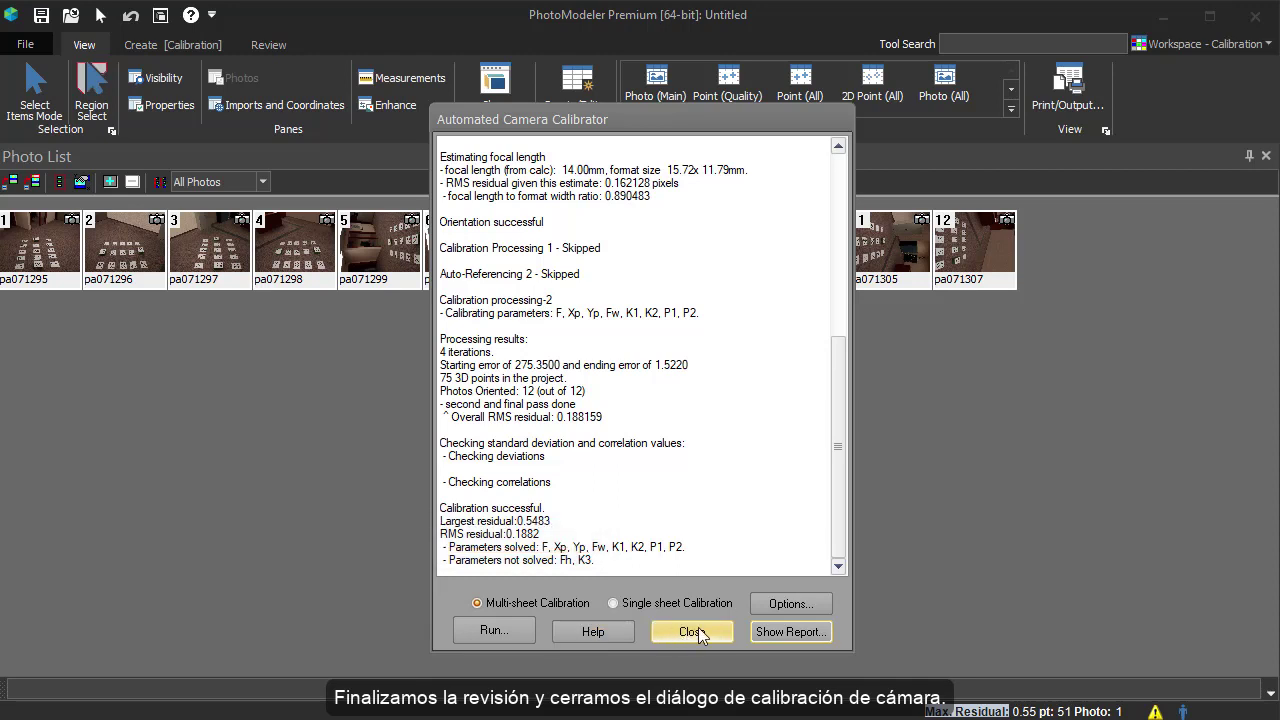
Close the calibrator, add camera E-410 to the Camera Library, and decline uploading it.
click(690, 632)
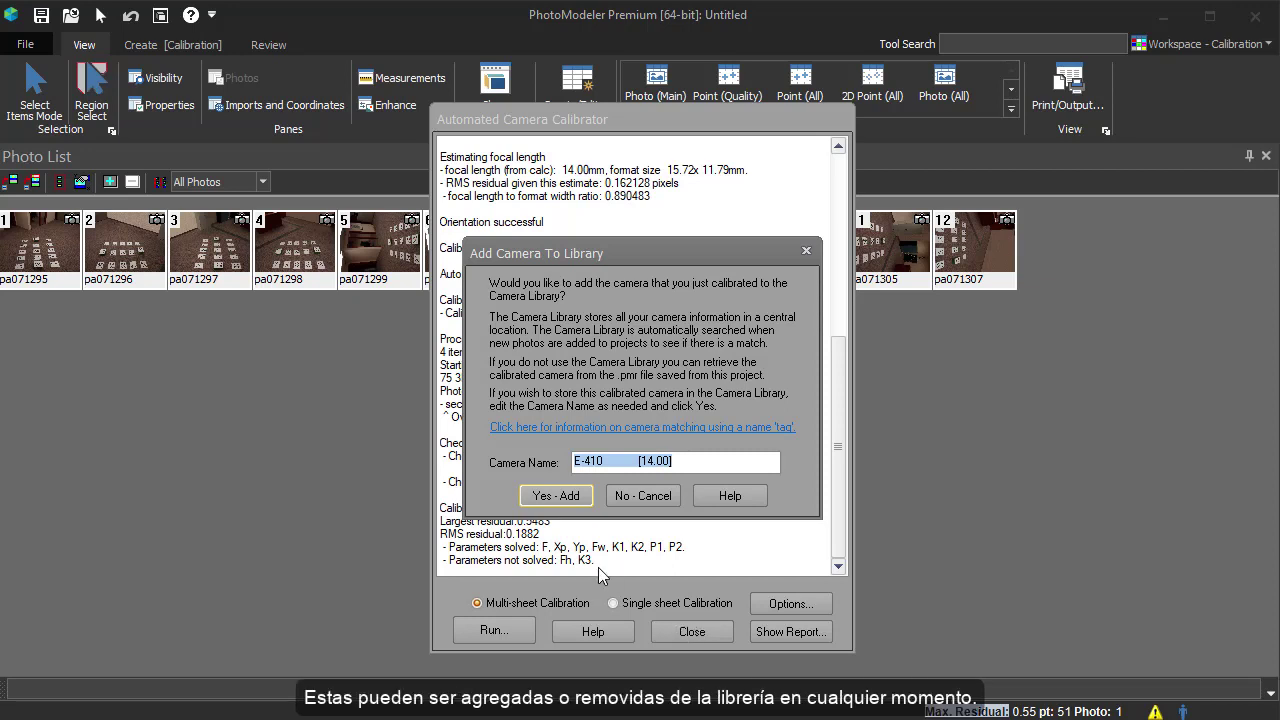
click(566, 497)
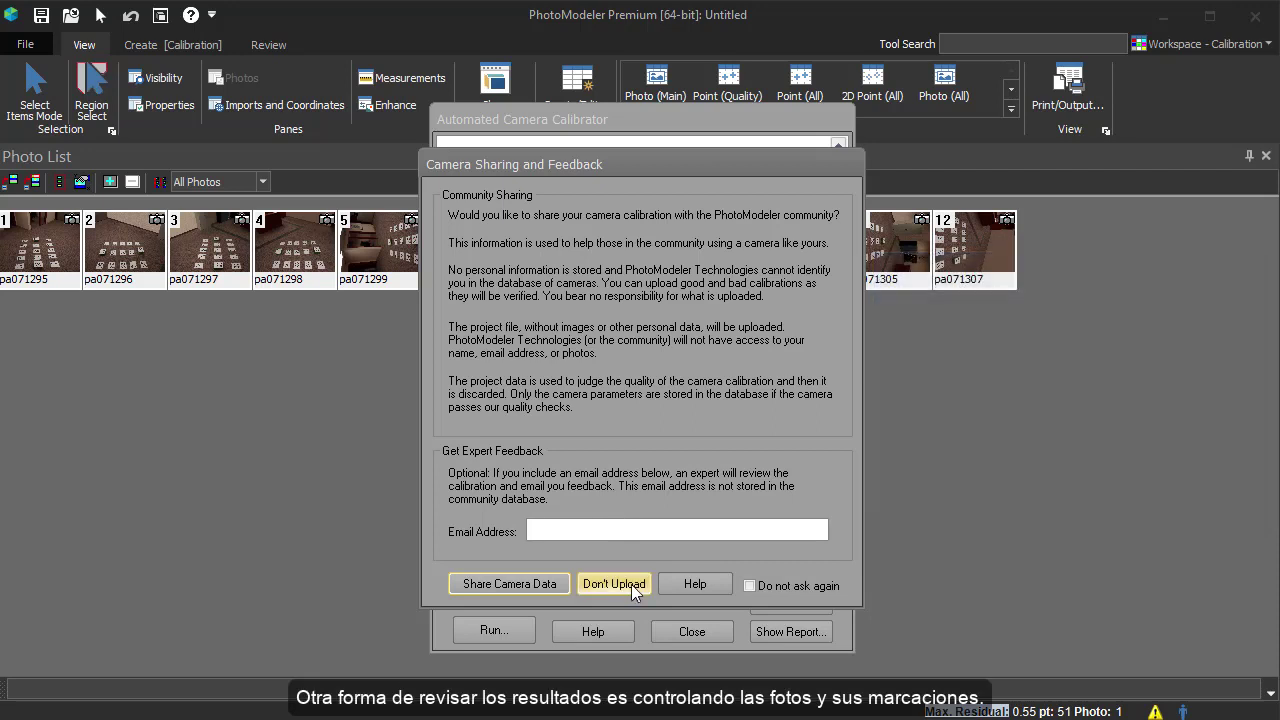
click(614, 584)
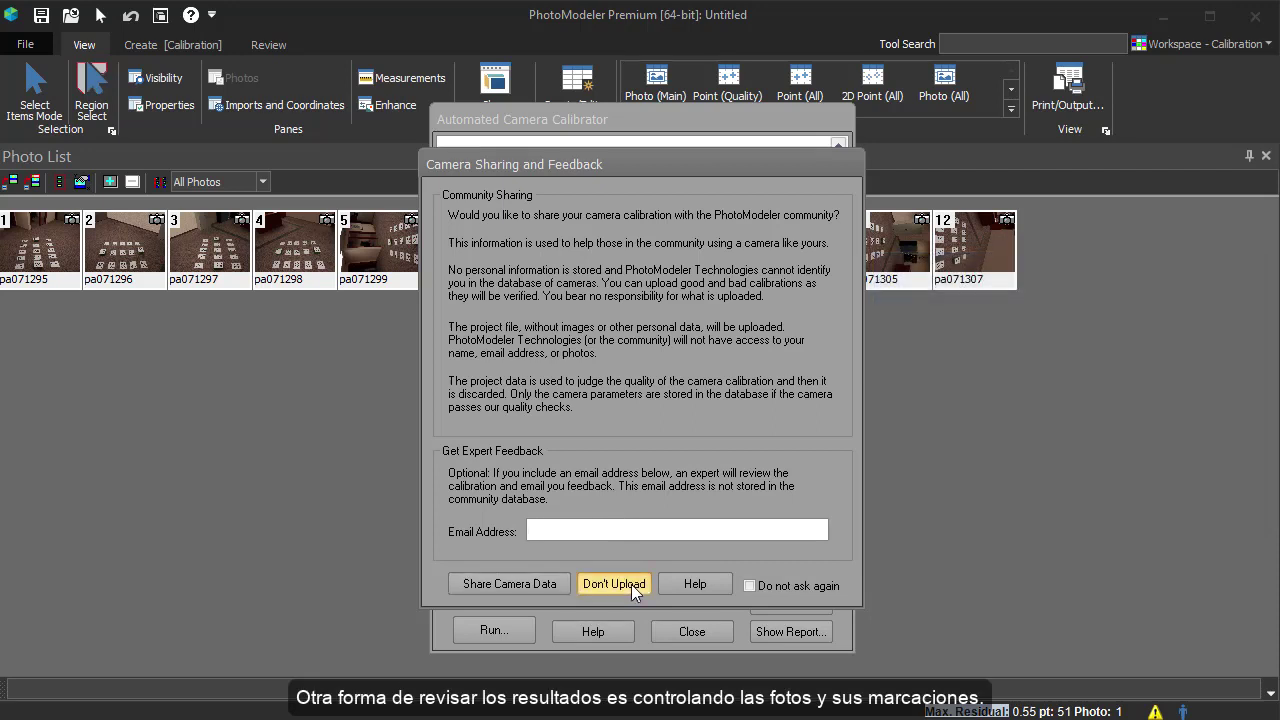
Select all 12 photos in the Photo List and open them in Photo Windows.
click(58, 183)
click(12, 182)
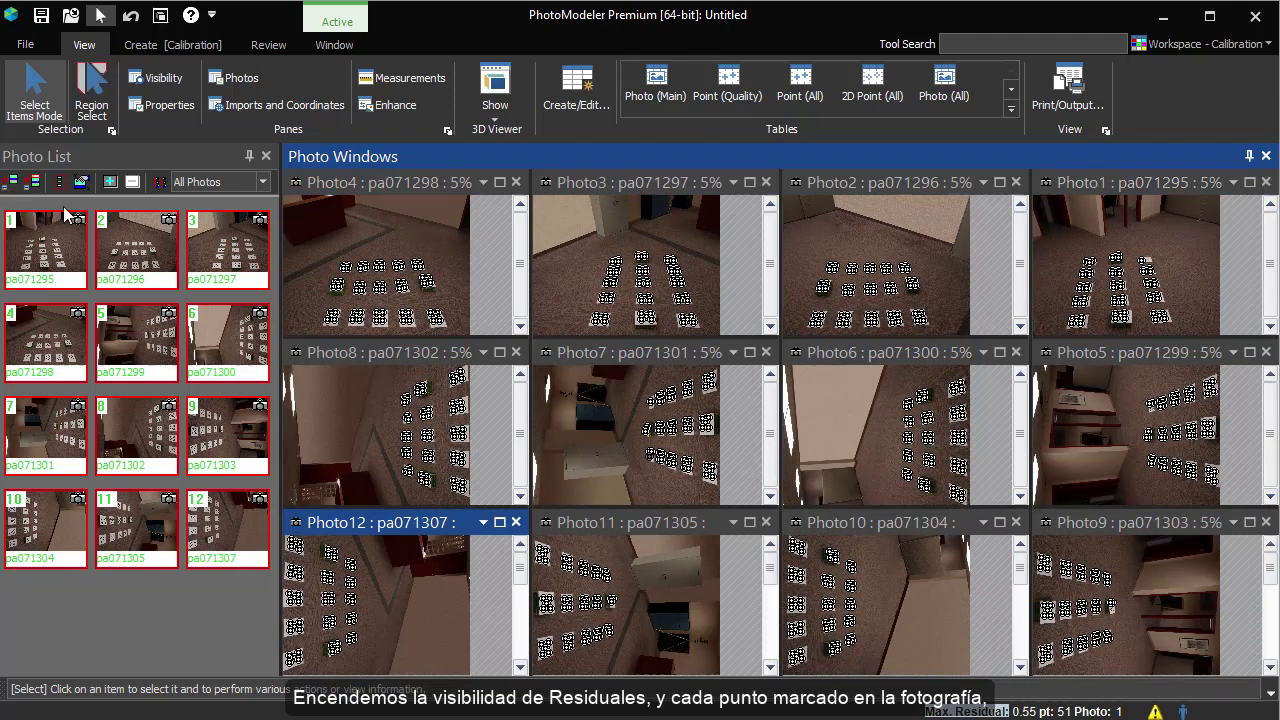
Turn on point Residuals in View > Visibility with magnify set to 2000.
click(148, 81)
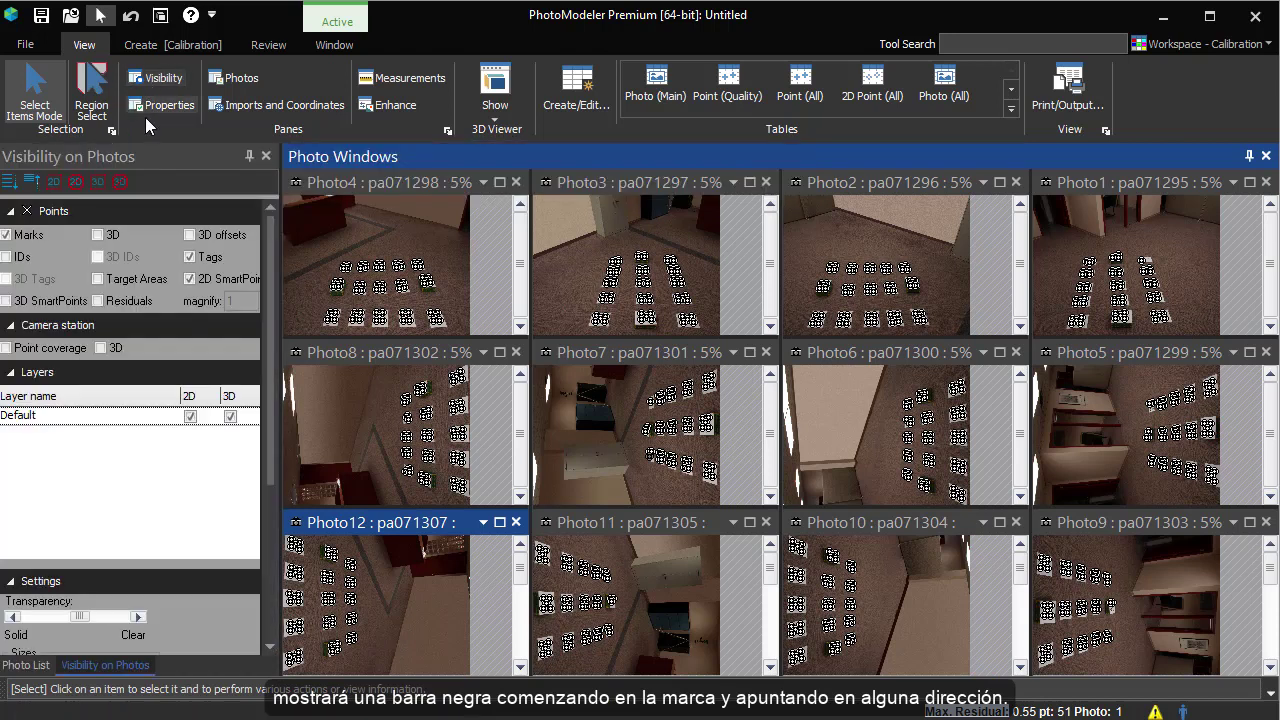
click(98, 301)
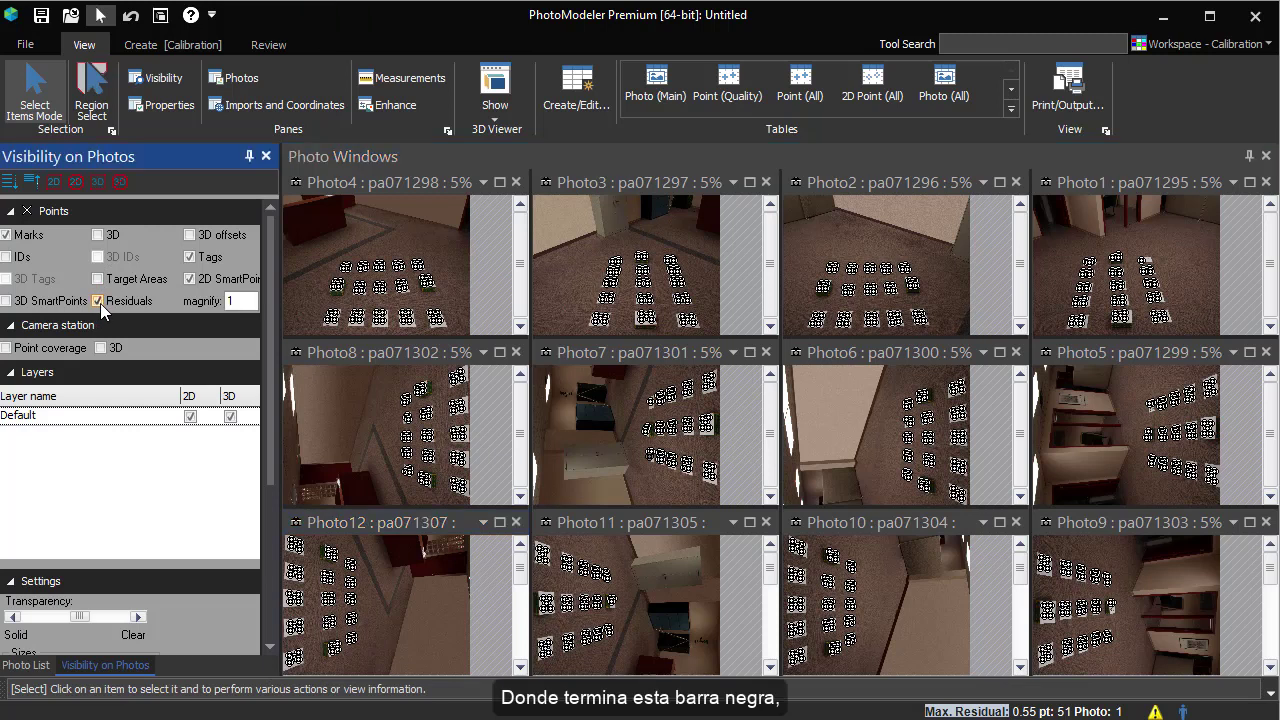
double_click(232, 305)
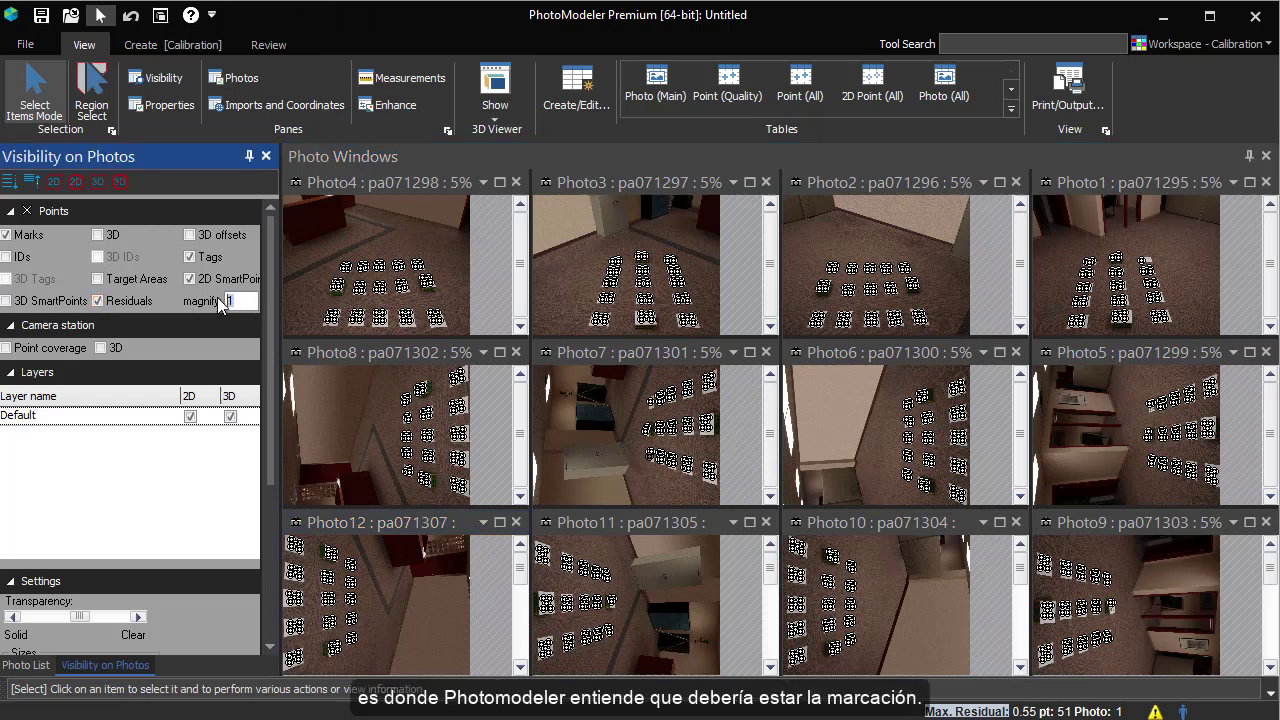
text(2000)
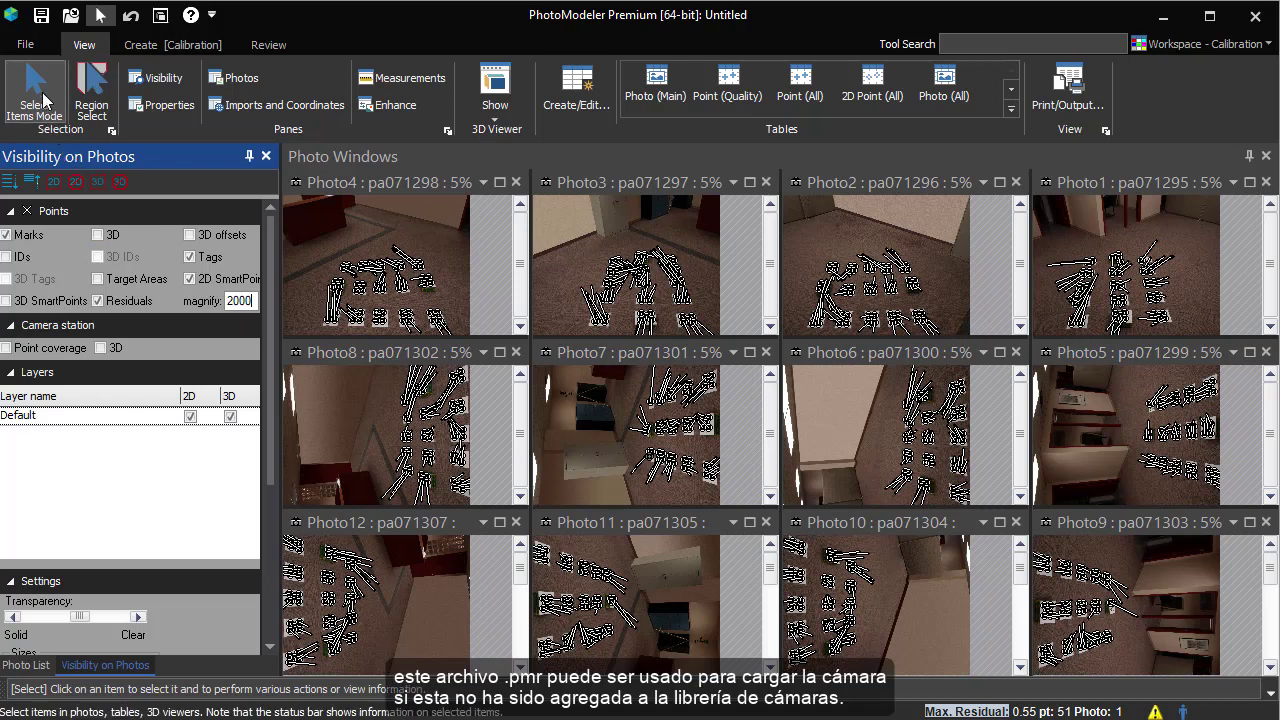
Save the project as Calibration.pmr in the Multi-sheet Calibration folder.
click(41, 15)
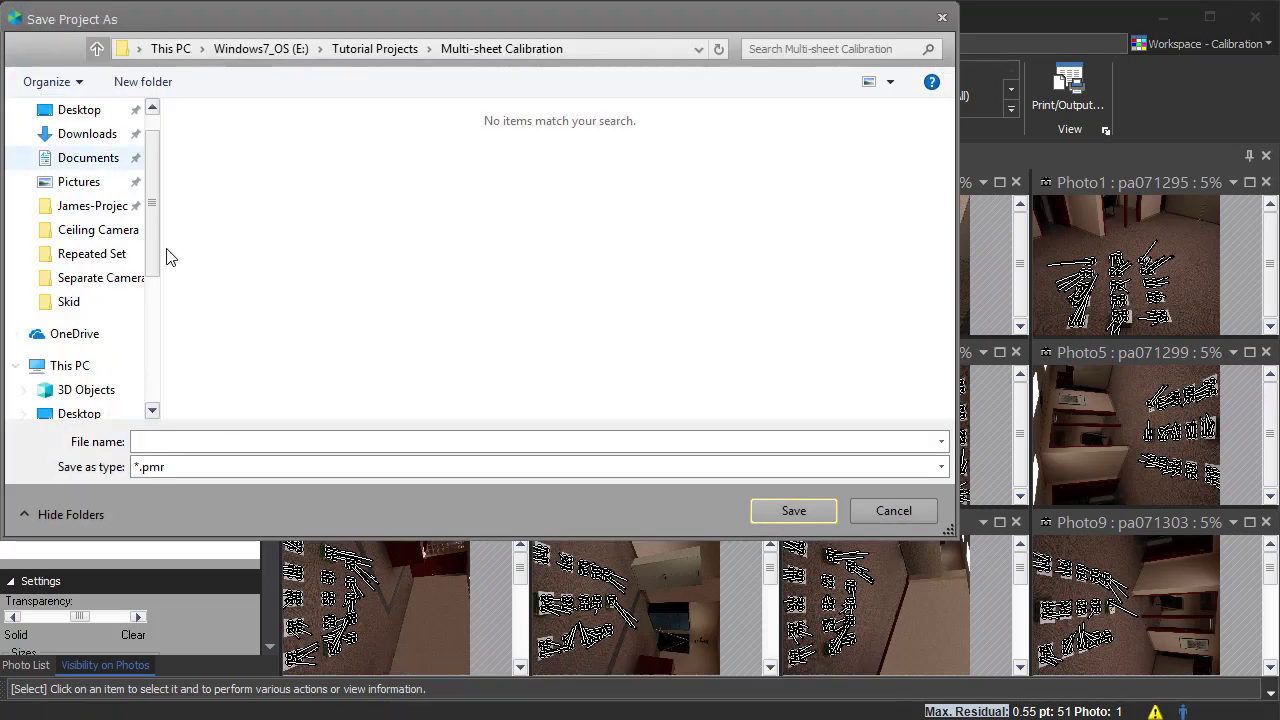
text(Calibrat)
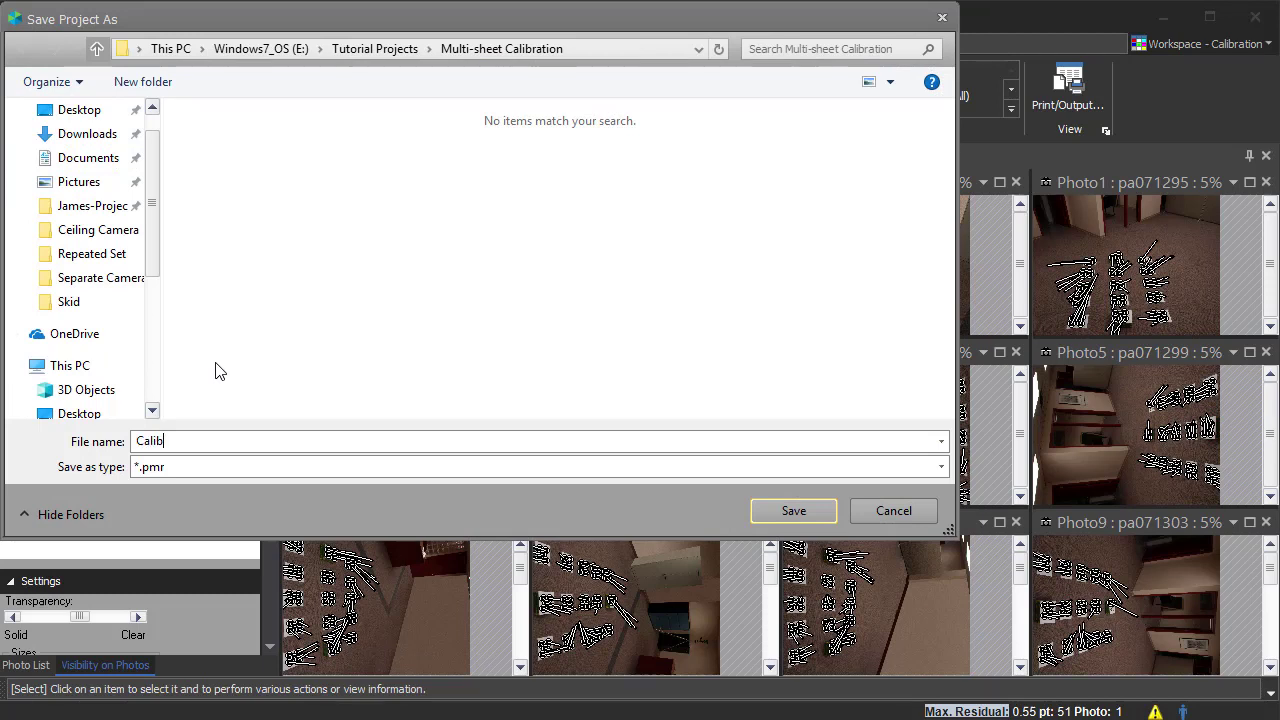